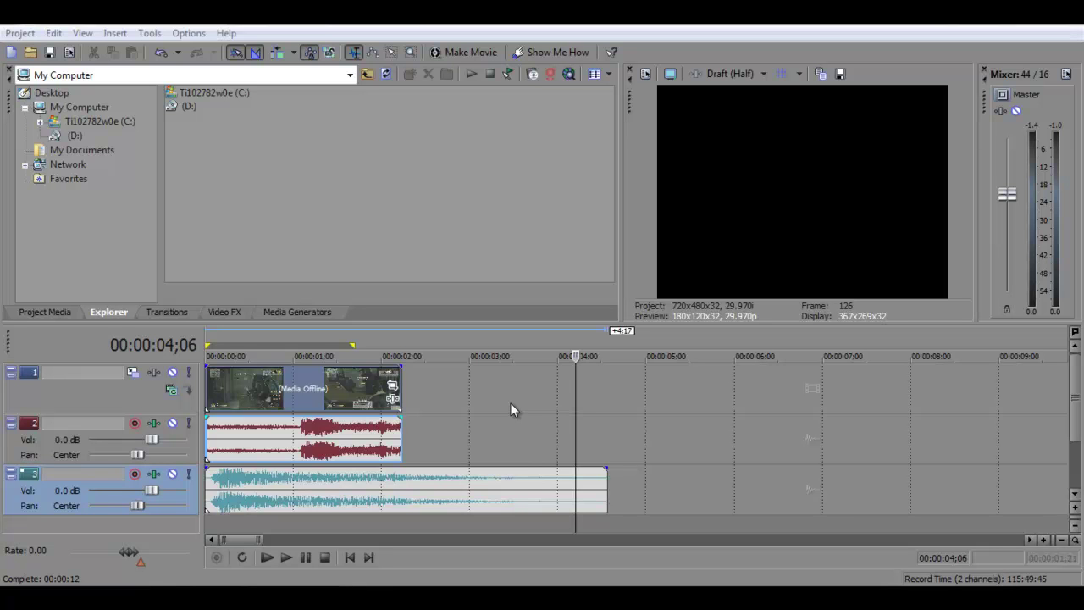
Scrub the gameplay to locate the gunshot, select the track 3 explosion clip, and return to the start.
{"action": "left_click", "coordinate": [319, 398]}
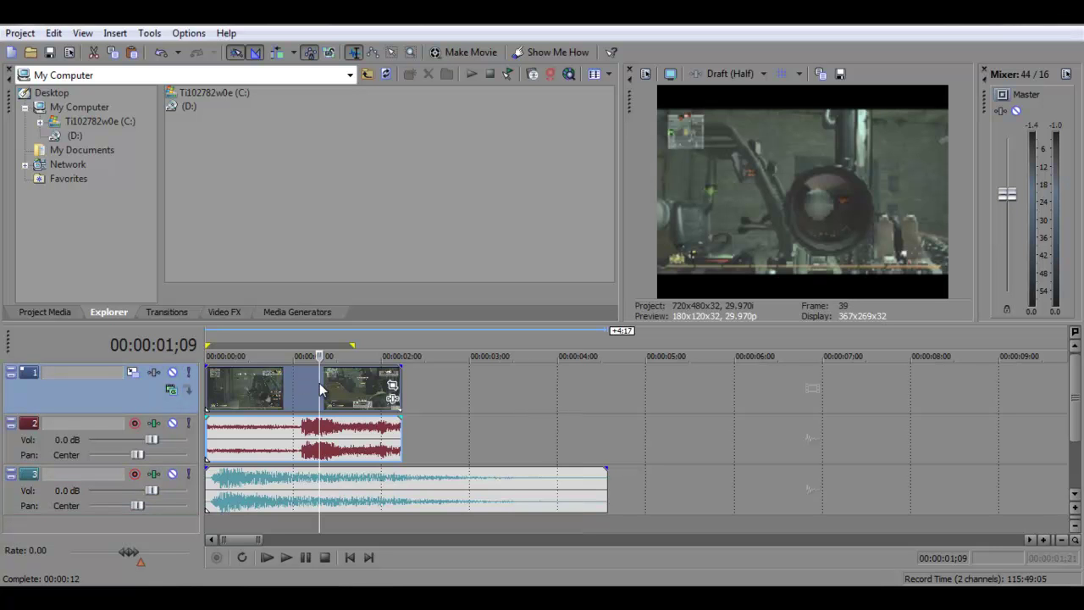
{"action": "left_click_drag", "start_coordinate": [320, 398], "coordinate": [206, 399]}
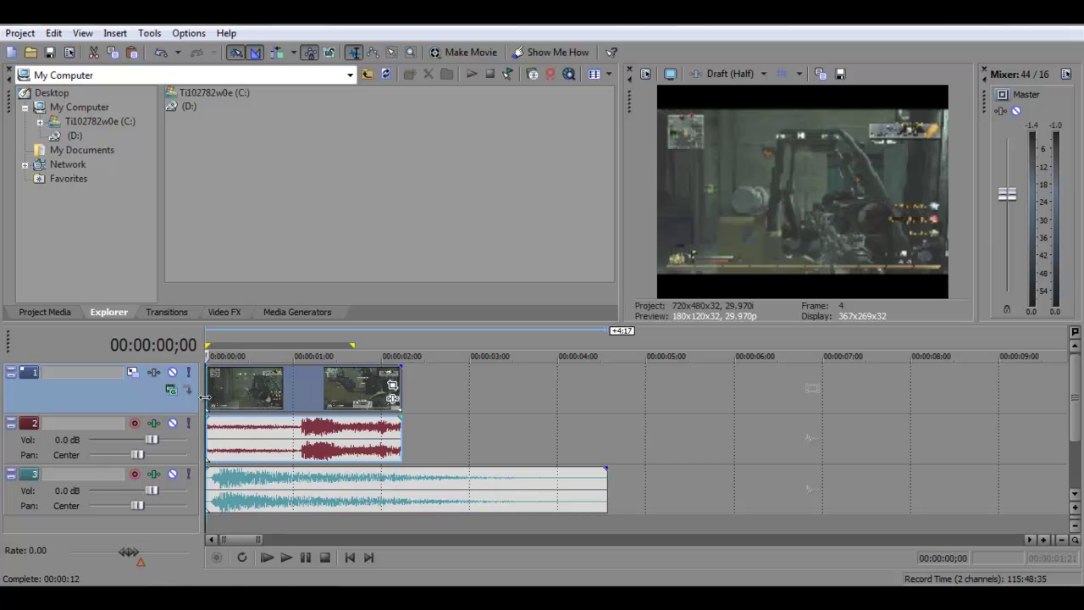
{"action": "left_click", "coordinate": [308, 499]}
{"action": "key", "text": "Home"}
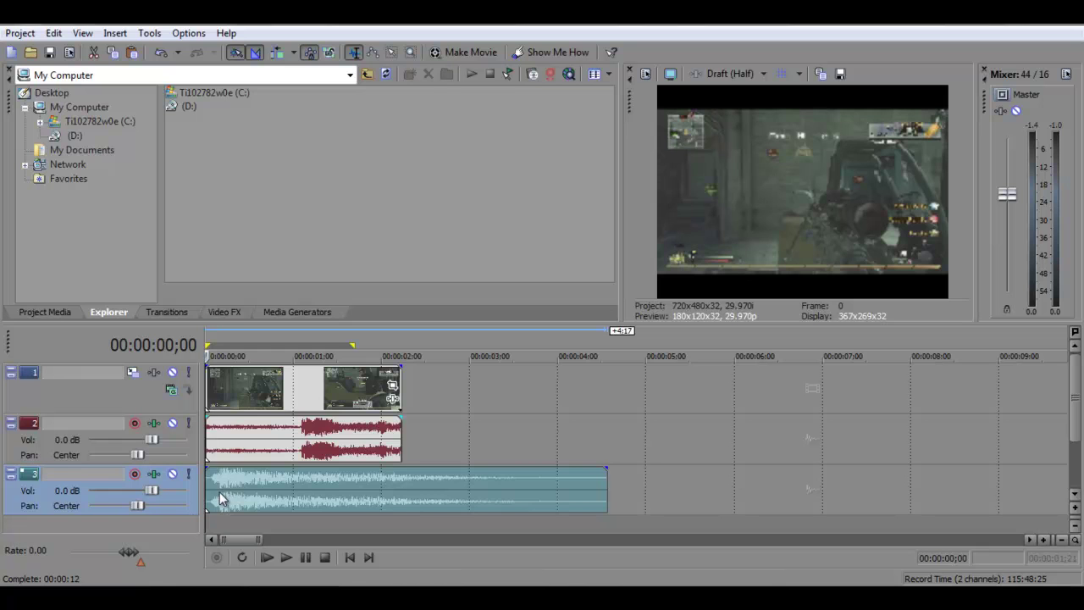
Mute tracks 1 and 2 to preview the explosion alone, then re-enable the gameplay video.
{"action": "left_click", "coordinate": [172, 423]}
{"action": "left_click", "coordinate": [173, 372]}
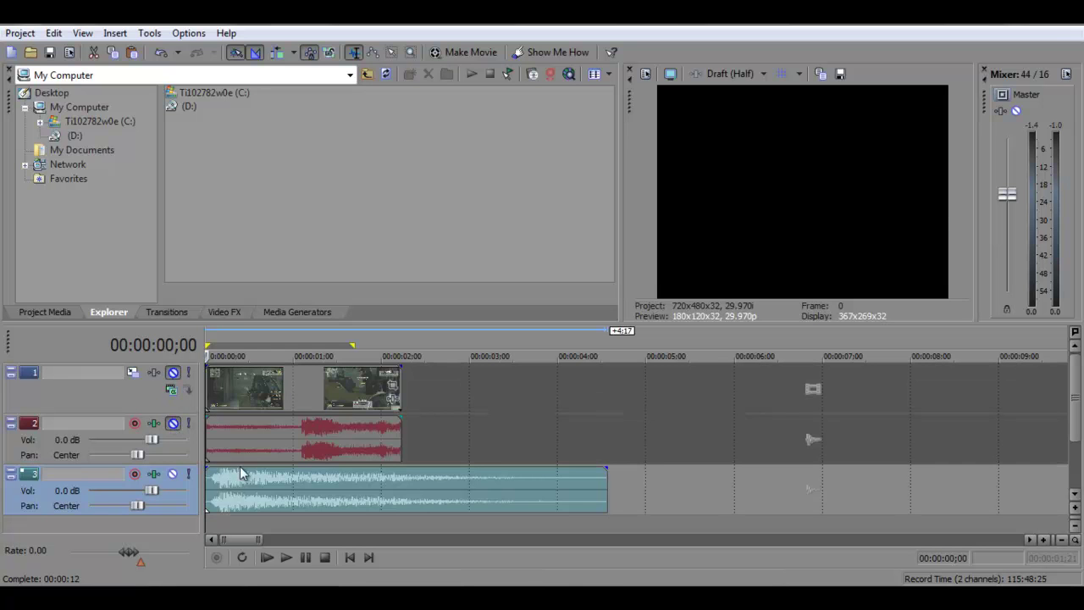
{"action": "left_click", "coordinate": [270, 561]}
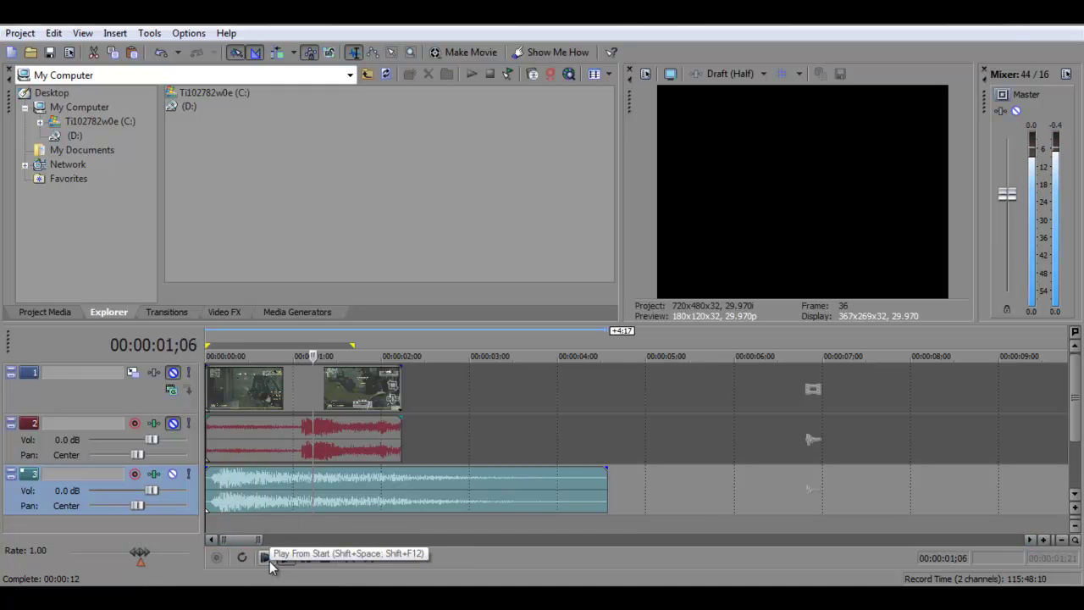
{"action": "left_click", "coordinate": [305, 557]}
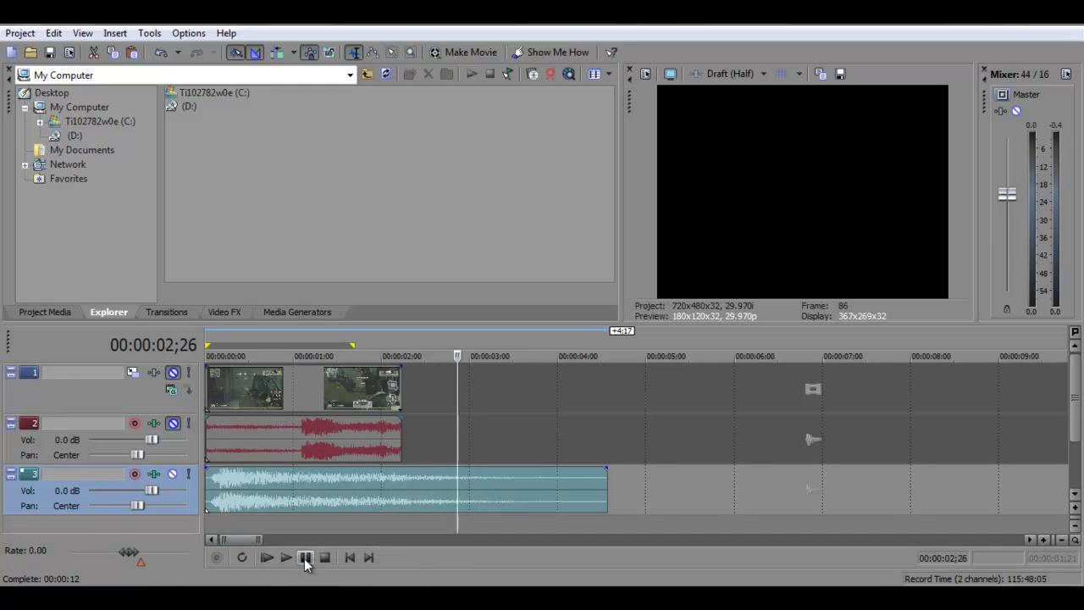
{"action": "left_click", "coordinate": [213, 480]}
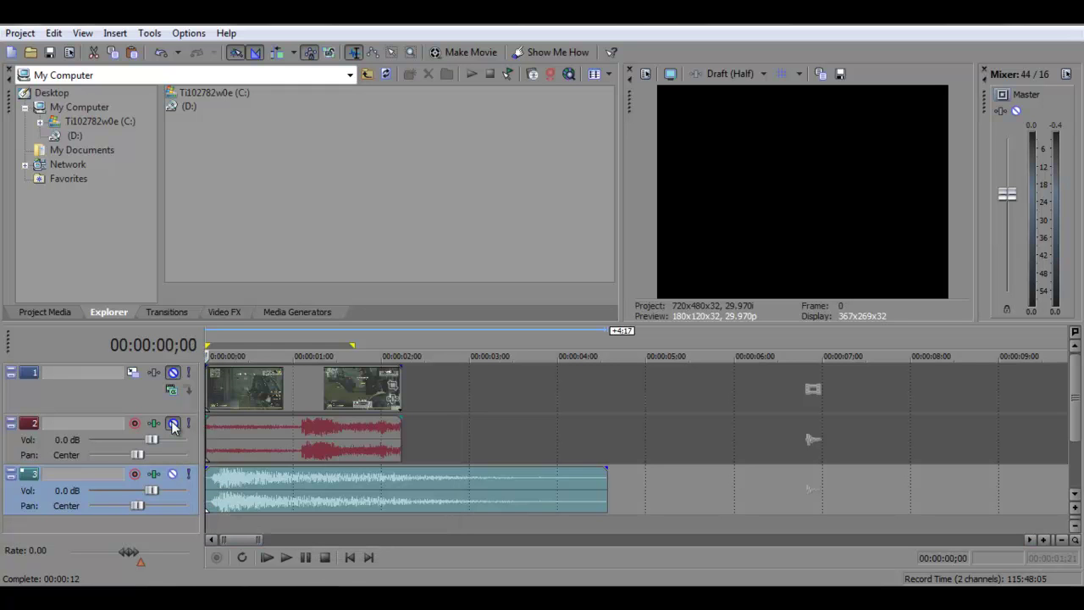
{"action": "left_click", "coordinate": [173, 372]}
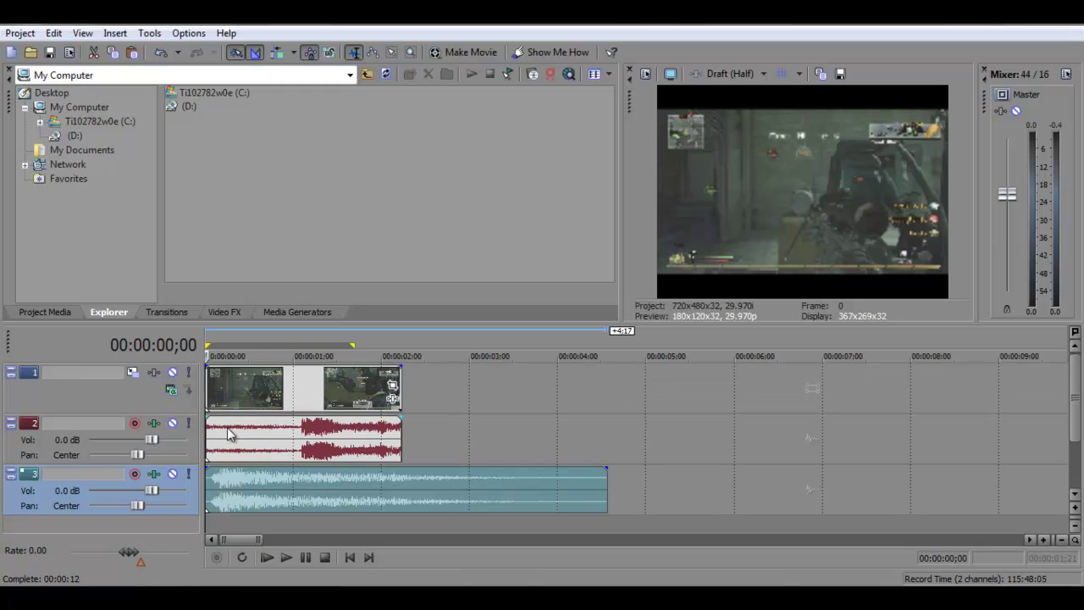
{"action": "left_click", "coordinate": [212, 483]}
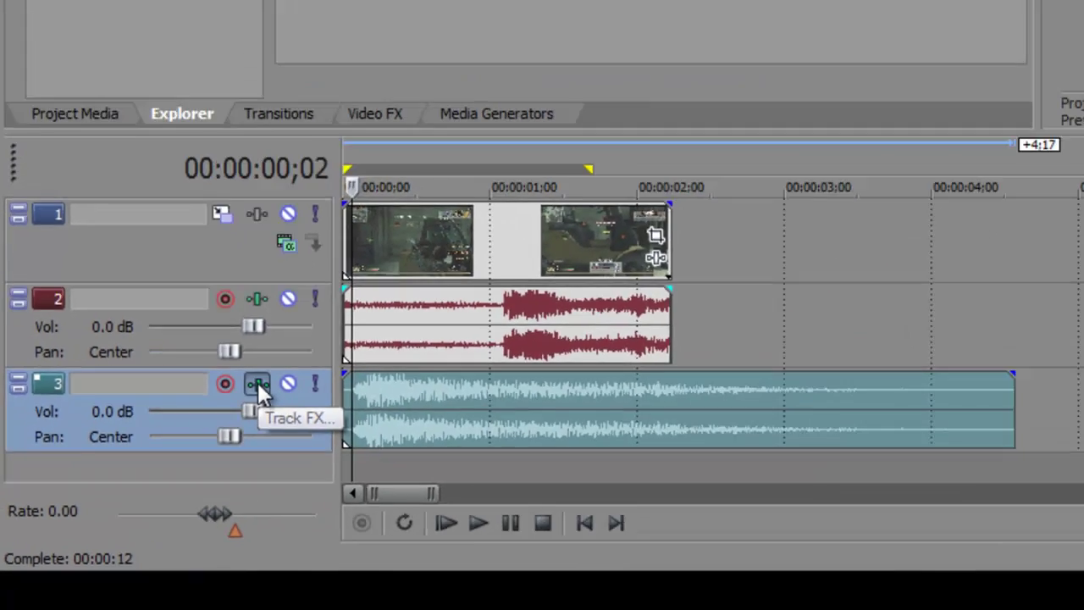
Boost all four EQ bands of track 3's effects by about 6 dB.
{"action": "left_click", "coordinate": [361, 292]}
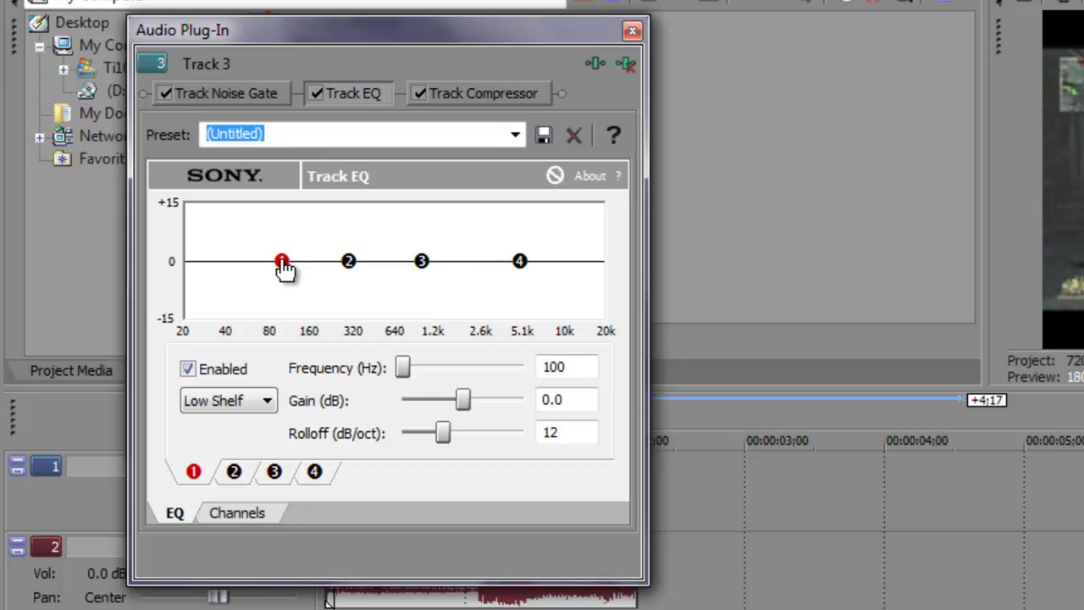
{"action": "left_click_drag", "start_coordinate": [285, 267], "coordinate": [286, 245]}
{"action": "left_click_drag", "start_coordinate": [347, 263], "coordinate": [353, 244]}
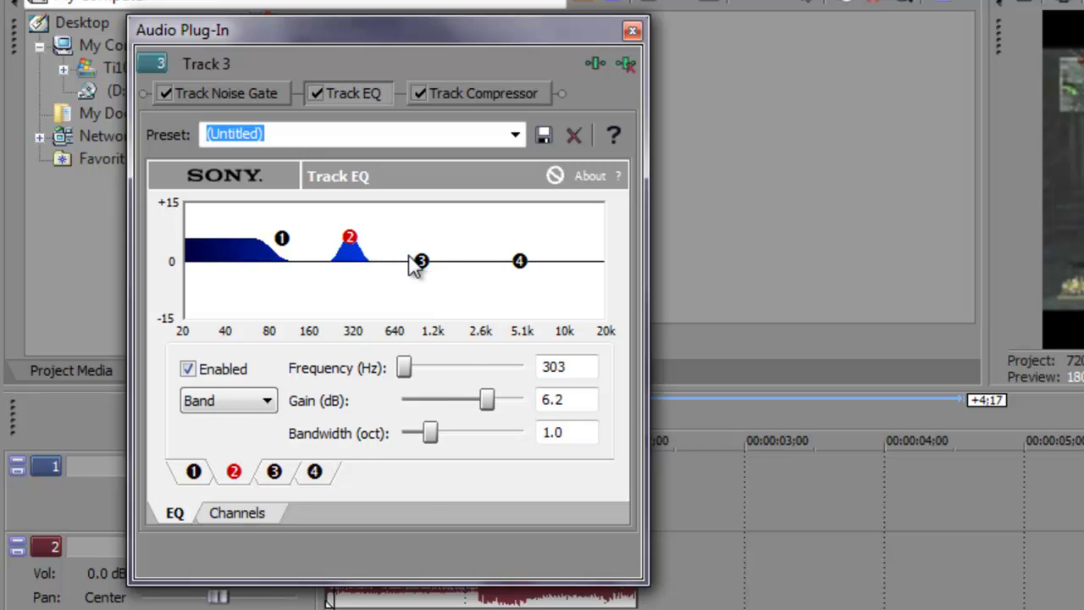
{"action": "left_click_drag", "start_coordinate": [422, 260], "coordinate": [431, 247]}
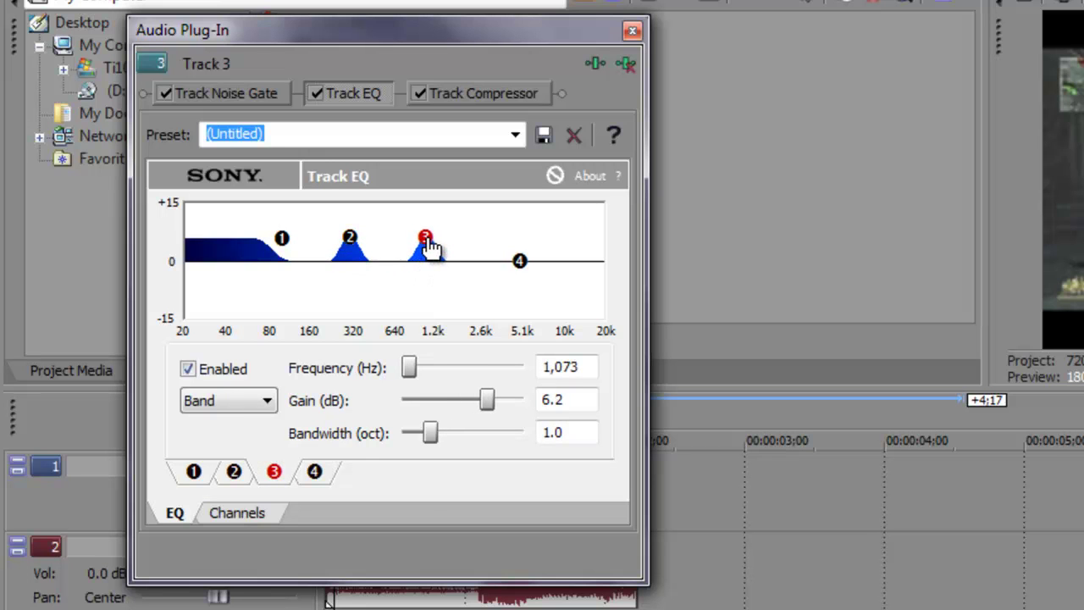
{"action": "left_click_drag", "start_coordinate": [522, 261], "coordinate": [526, 245]}
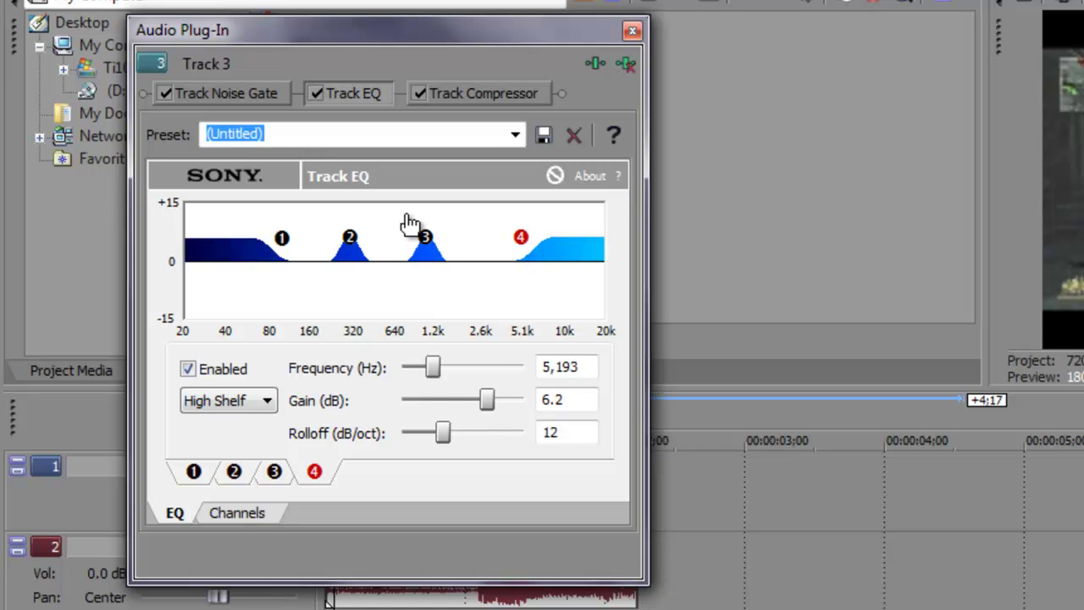
Set track 3's noise gate to about -5 dB threshold, 19 ms attack and 1,005 ms release.
{"action": "left_click", "coordinate": [210, 98]}
{"action": "left_click_drag", "start_coordinate": [206, 388], "coordinate": [215, 281]}
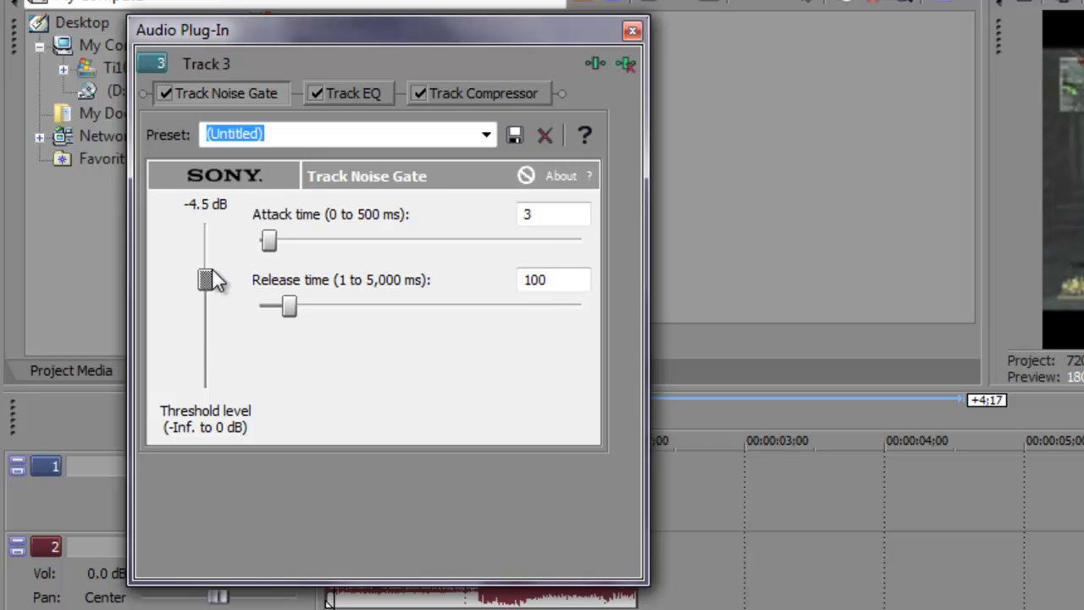
{"action": "left_click_drag", "start_coordinate": [291, 313], "coordinate": [325, 314]}
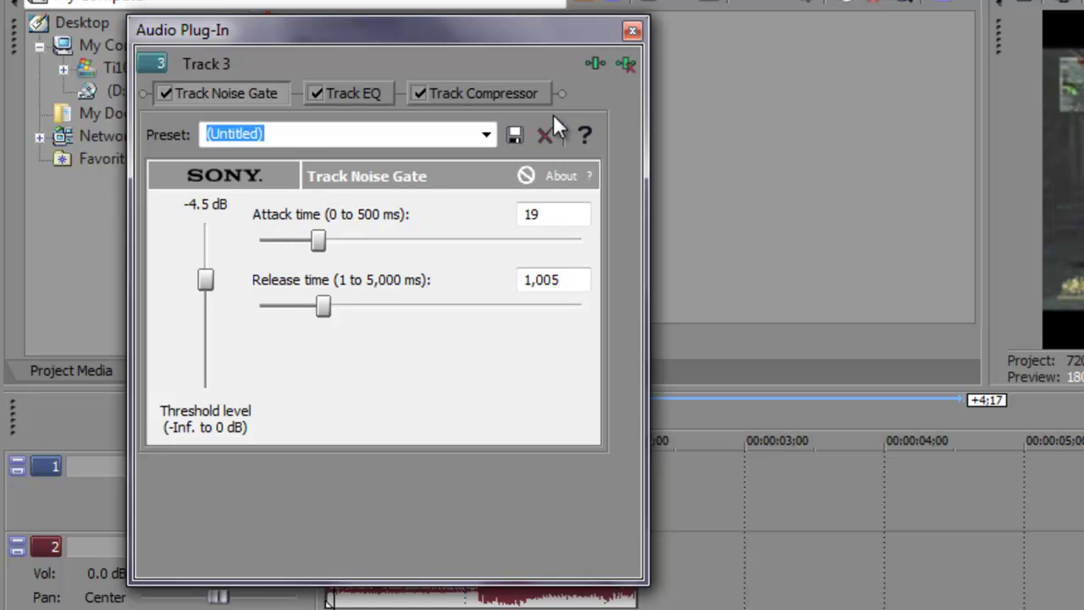
{"action": "left_click", "coordinate": [632, 31]}
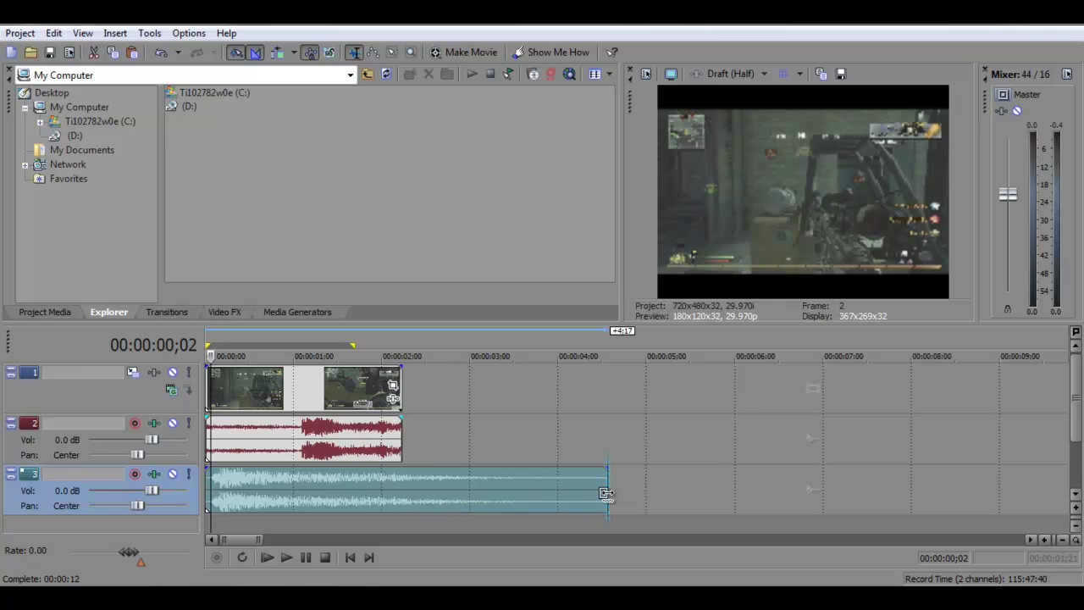
Stretch the explosion clip on track 3 to 00:00:06;18 long.
{"action": "left_click_drag", "start_coordinate": [606, 494], "coordinate": [787, 495]}
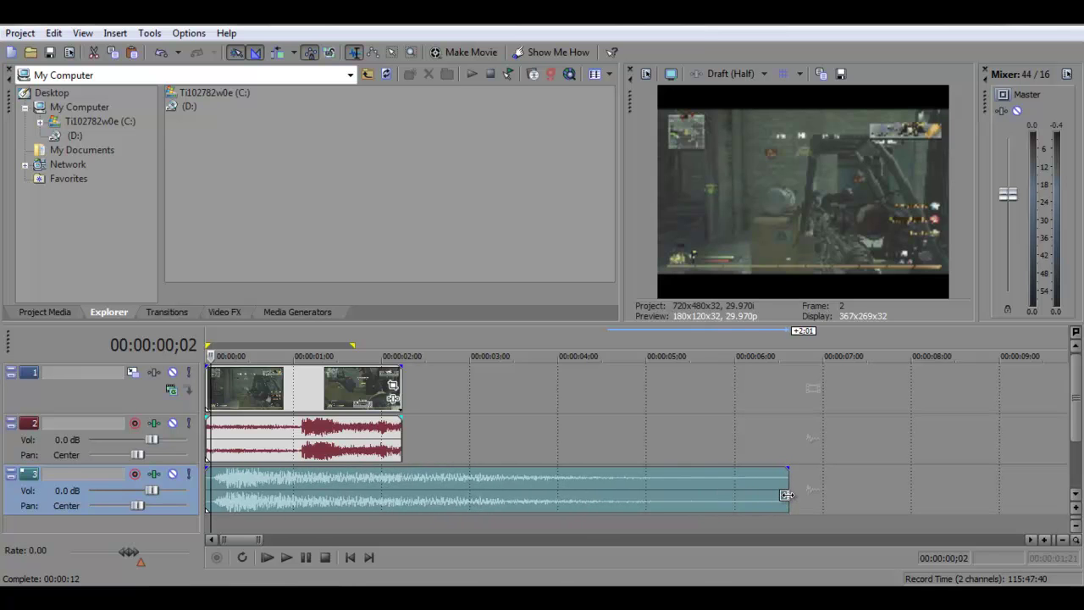
{"action": "right_click", "coordinate": [523, 494]}
{"action": "left_click", "coordinate": [482, 489]}
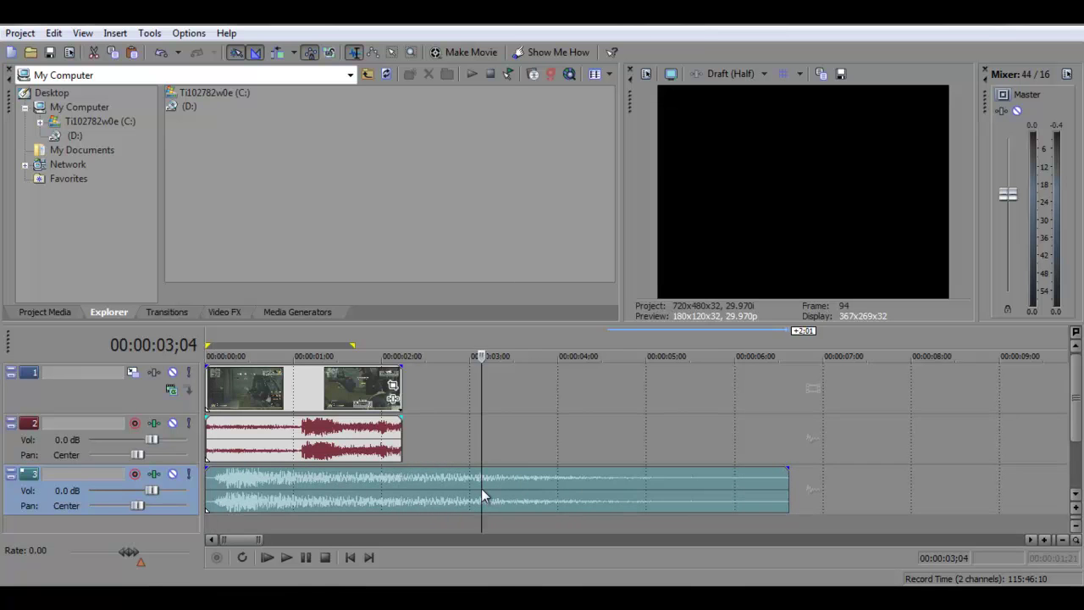
Lock the explosion clip's pitch to its stretch in the clip Properties.
{"action": "right_click", "coordinate": [405, 490]}
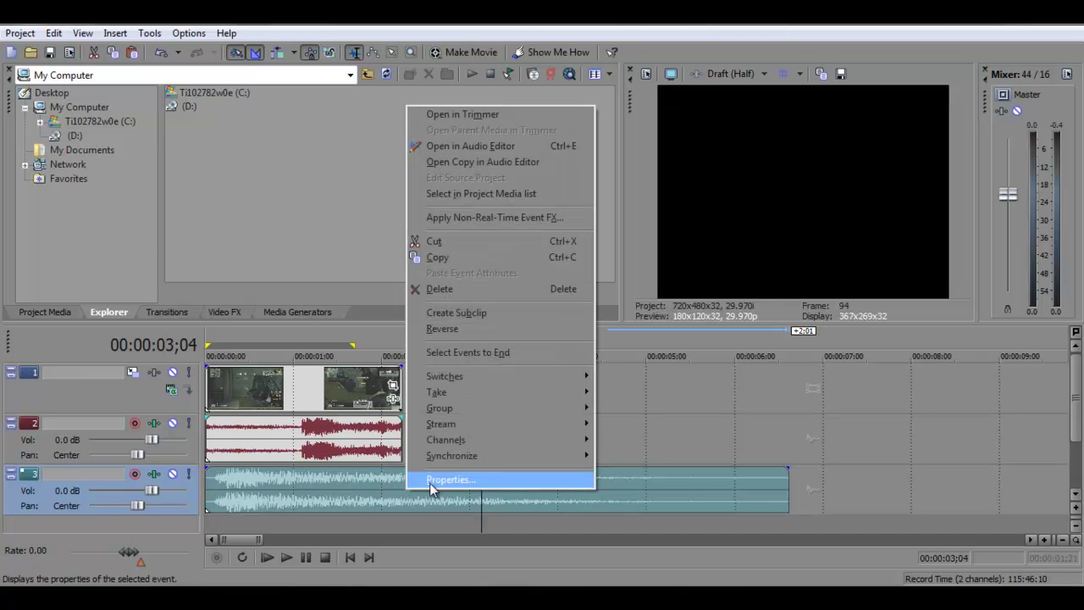
{"action": "left_click", "coordinate": [432, 482]}
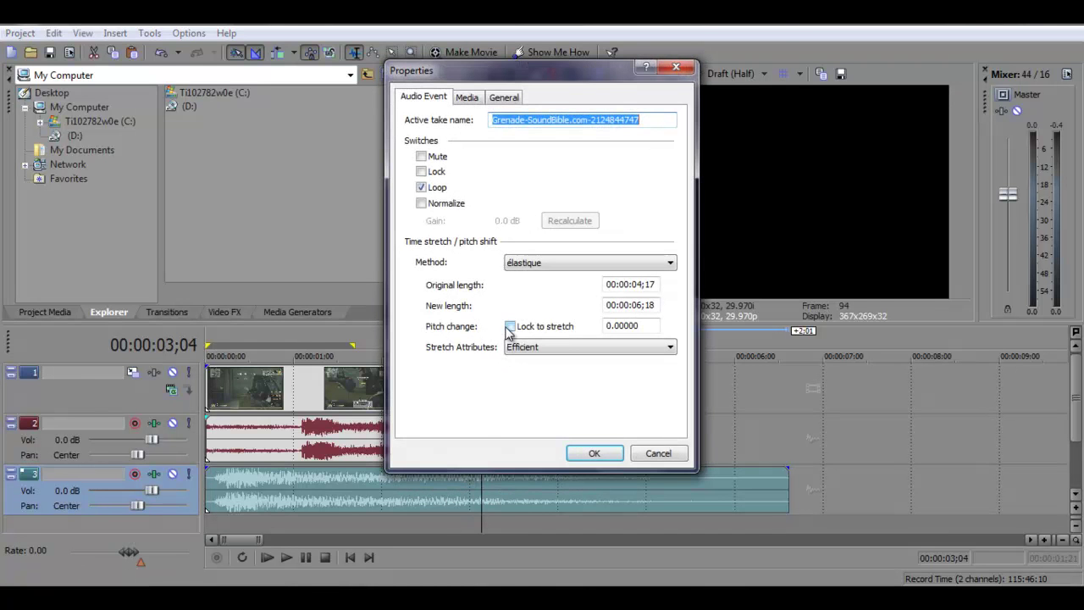
{"action": "left_click", "coordinate": [510, 327]}
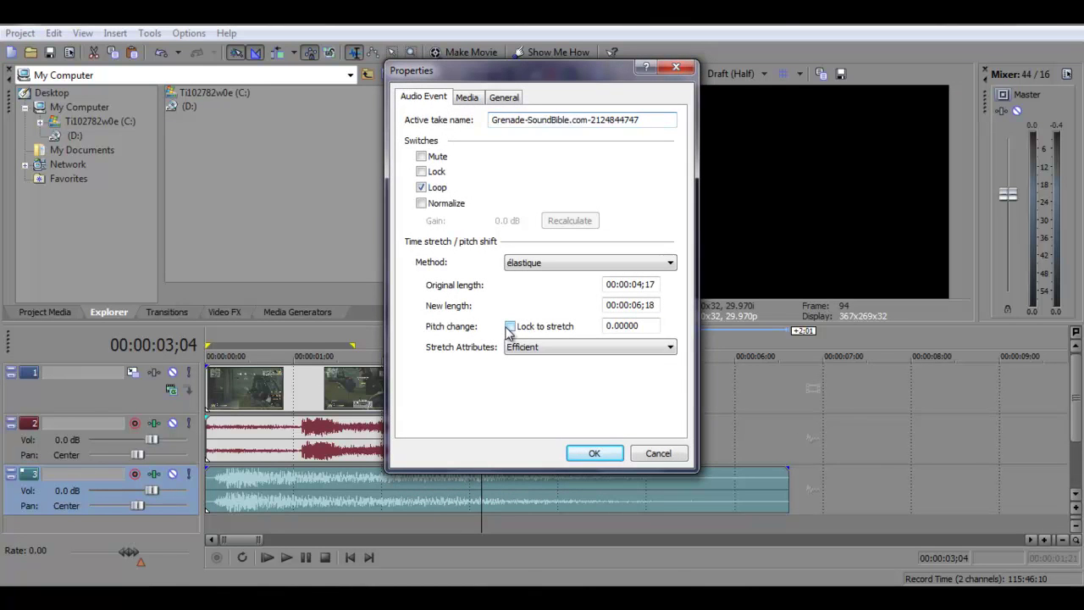
{"action": "left_click", "coordinate": [593, 453]}
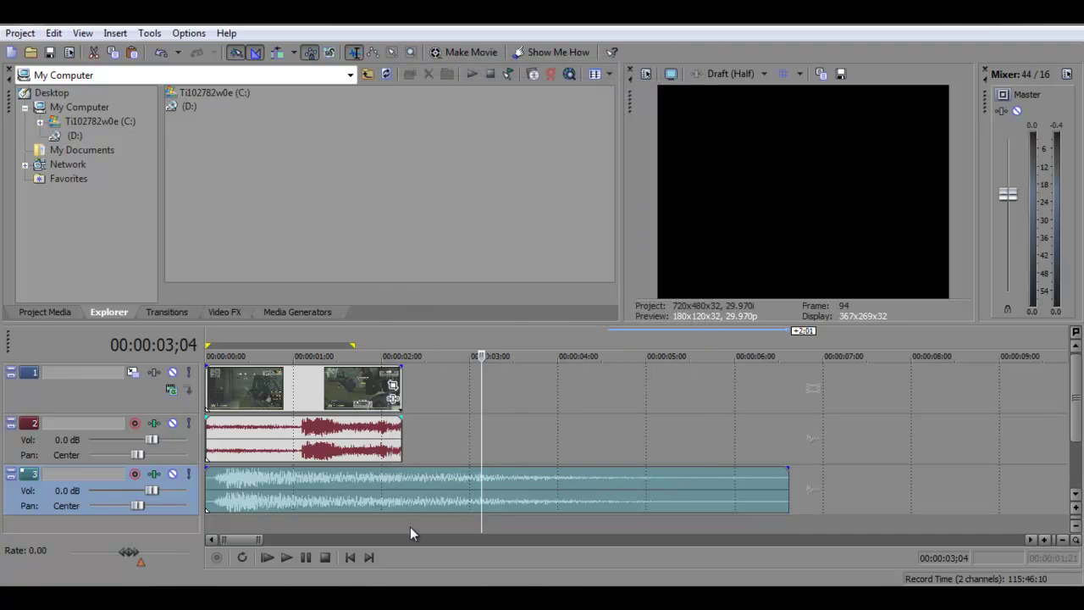
{"action": "left_click", "coordinate": [212, 484]}
Mute tracks 1 and 2, preview the explosion alone, and raise track 3 volume to 1.8 dB.
{"action": "left_click", "coordinate": [174, 424]}
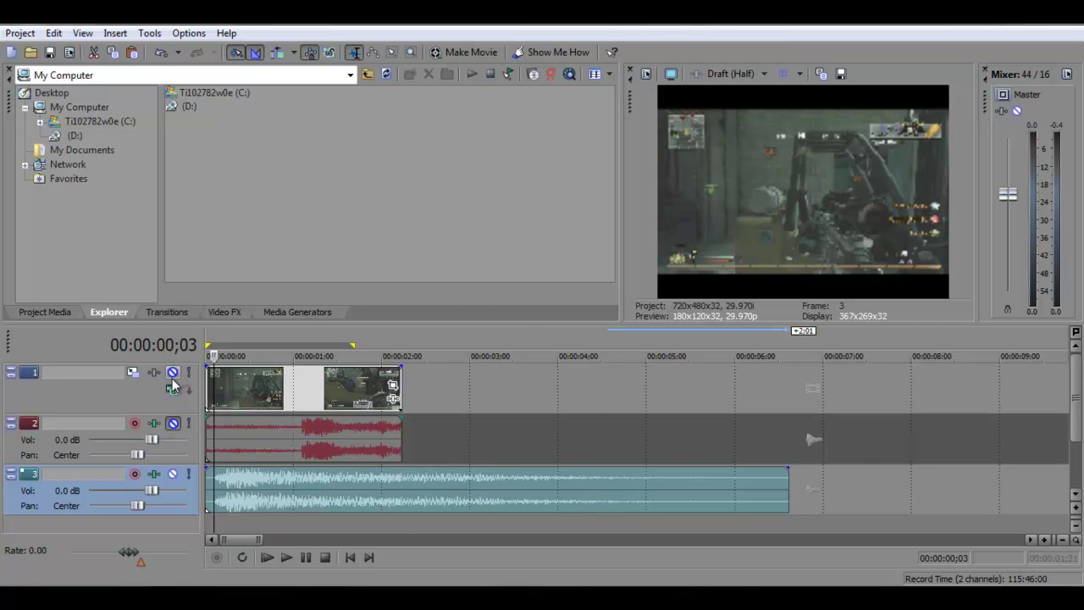
{"action": "left_click", "coordinate": [173, 372]}
{"action": "left_click", "coordinate": [267, 561]}
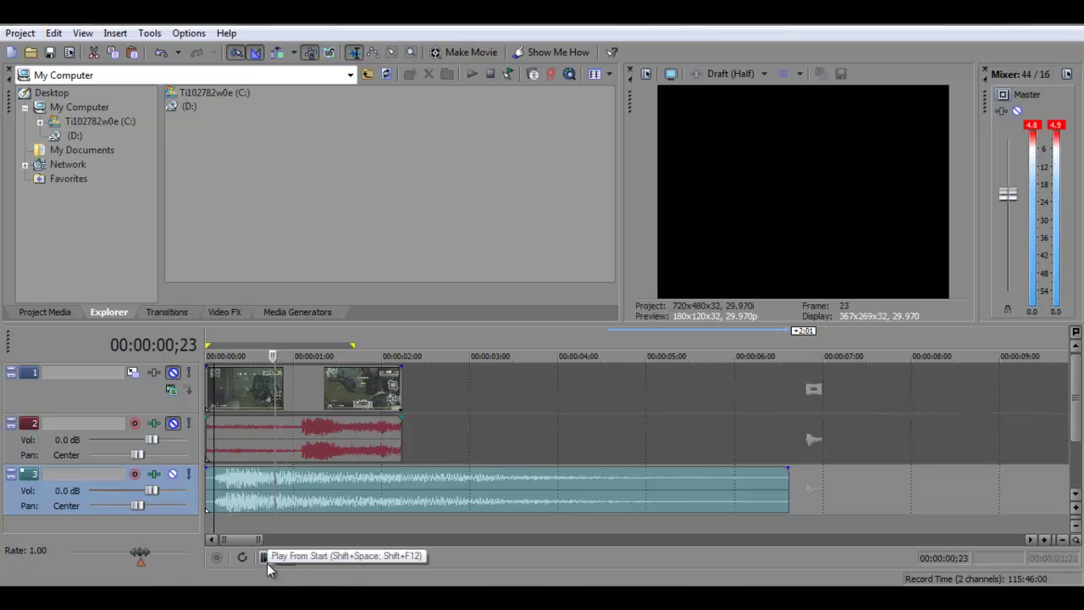
{"action": "left_click", "coordinate": [307, 557]}
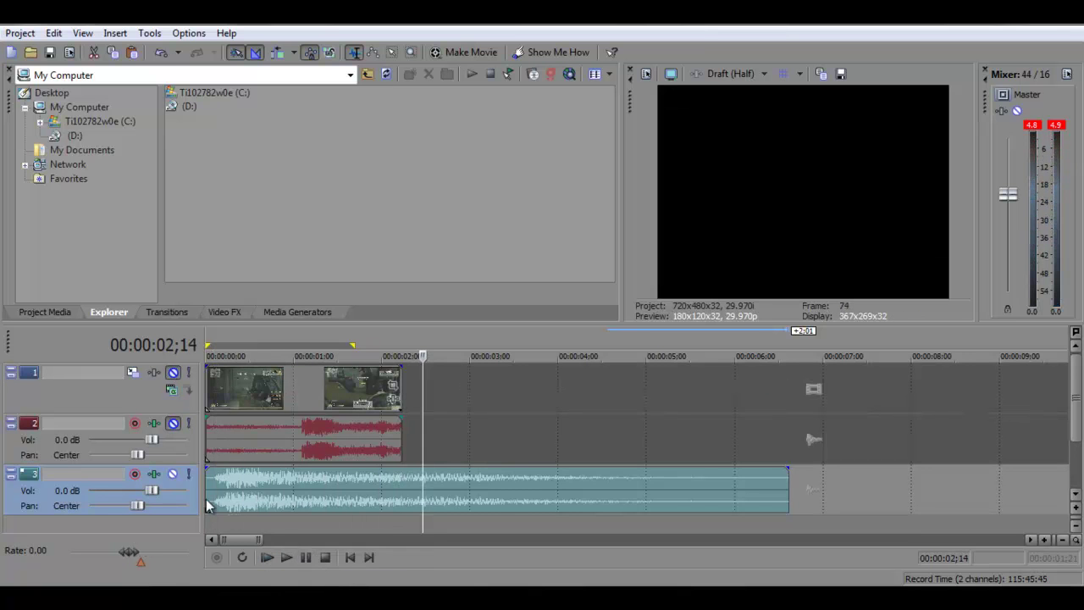
{"action": "left_click_drag", "start_coordinate": [152, 493], "coordinate": [165, 497]}
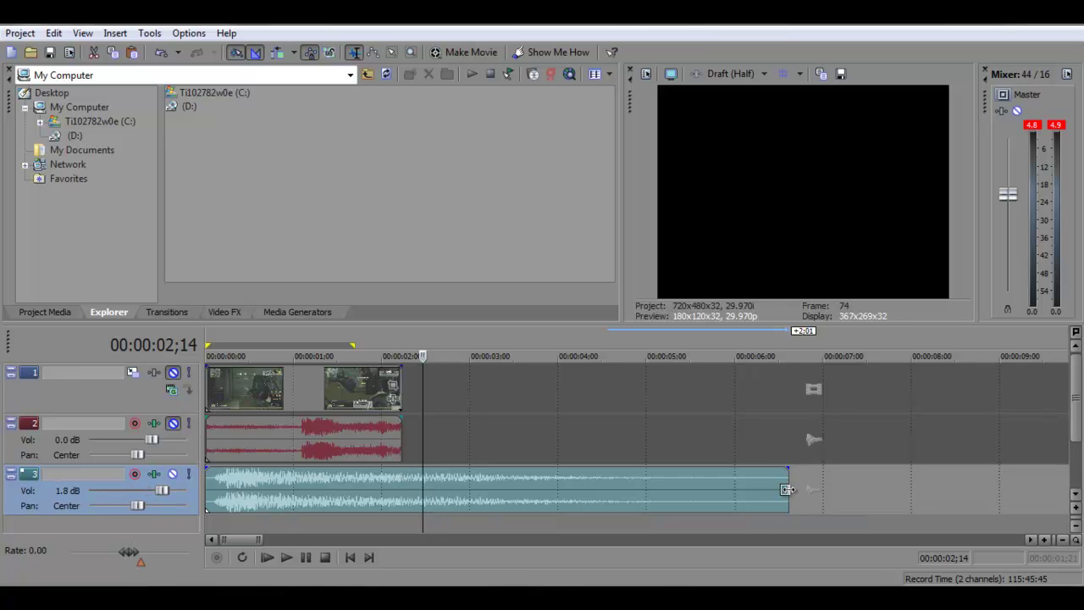
Stretch the explosion clip to about seven seconds, preview it, and unmute tracks 1 and 2.
{"action": "left_click_drag", "start_coordinate": [788, 491], "coordinate": [836, 491]}
{"action": "left_click", "coordinate": [267, 555]}
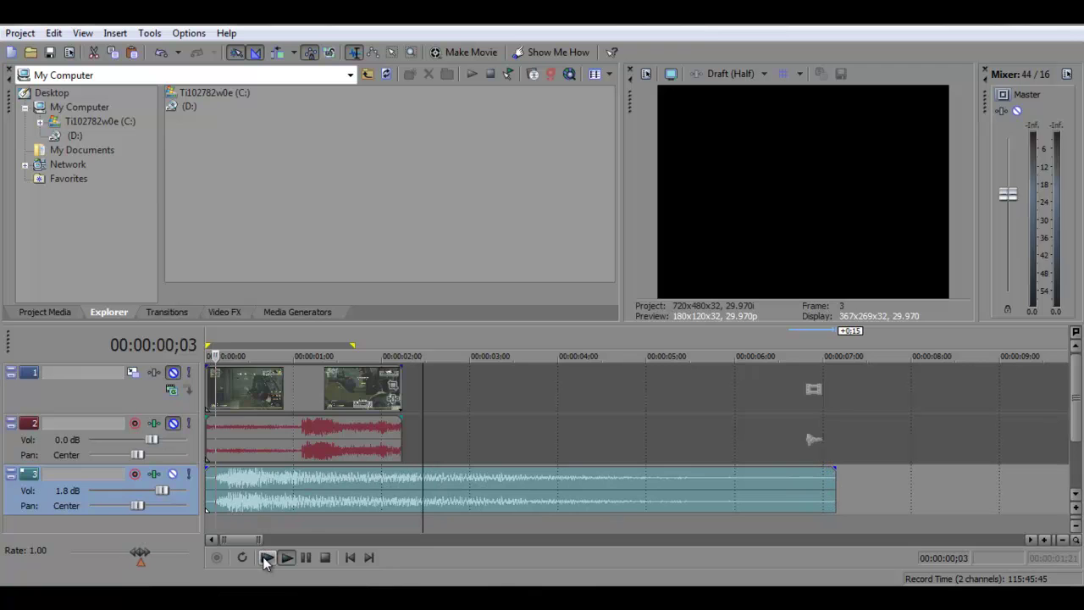
{"action": "left_click", "coordinate": [307, 561]}
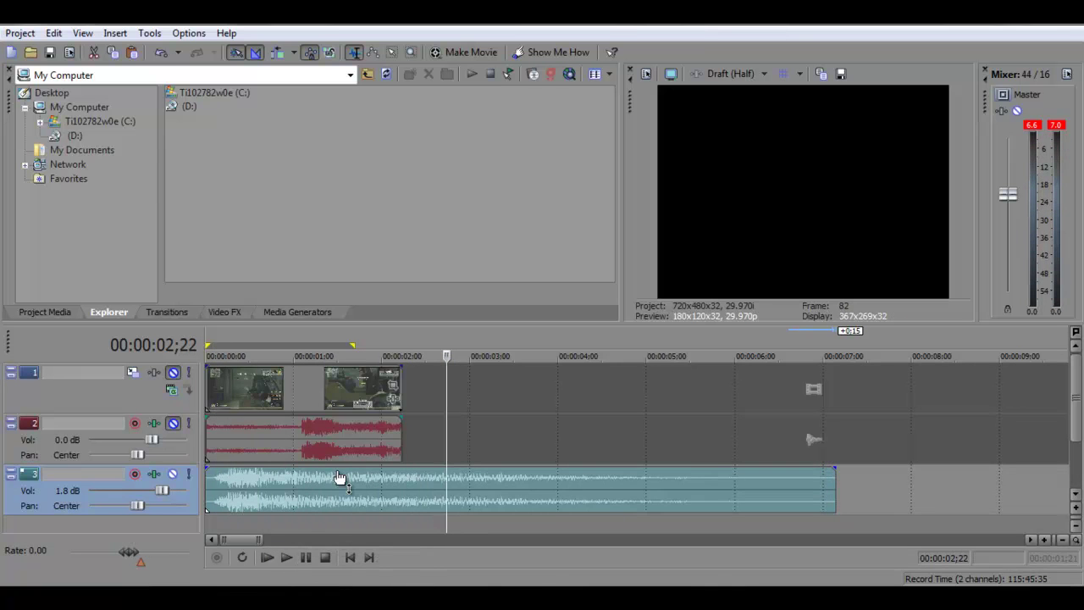
{"action": "left_click", "coordinate": [172, 423]}
{"action": "left_click", "coordinate": [173, 372]}
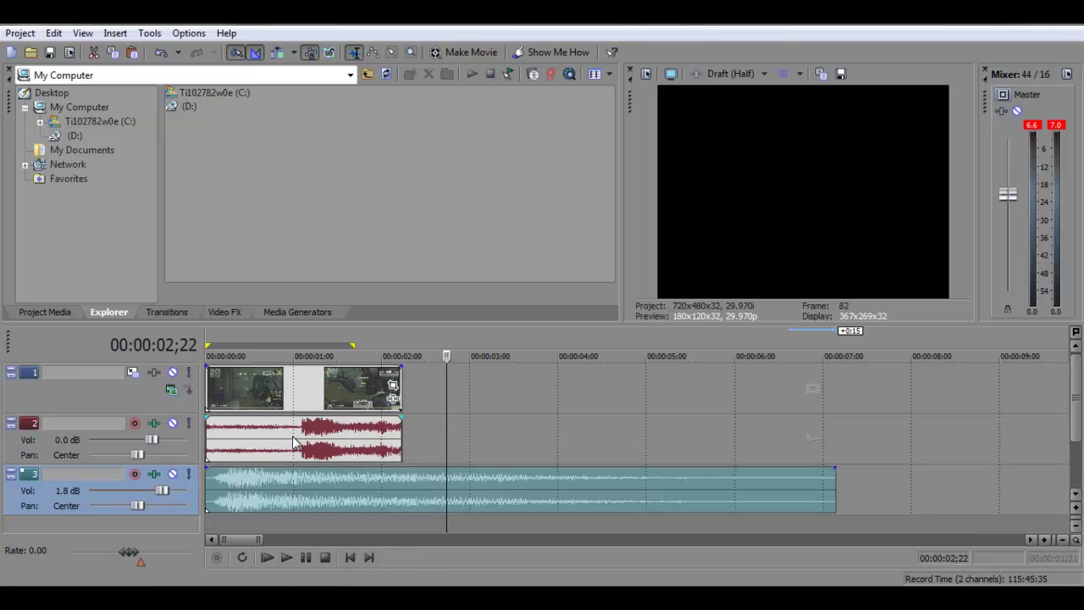
Move the explosion clip later toward the gunshot and play back to check sync.
{"action": "left_click", "coordinate": [303, 440]}
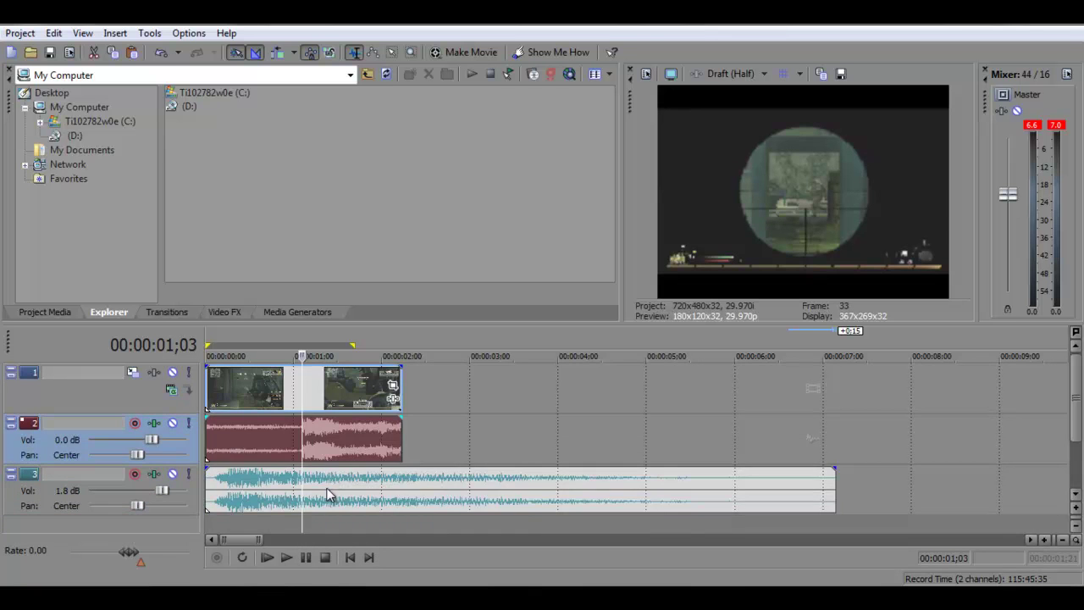
{"action": "left_click_drag", "start_coordinate": [329, 496], "coordinate": [402, 487]}
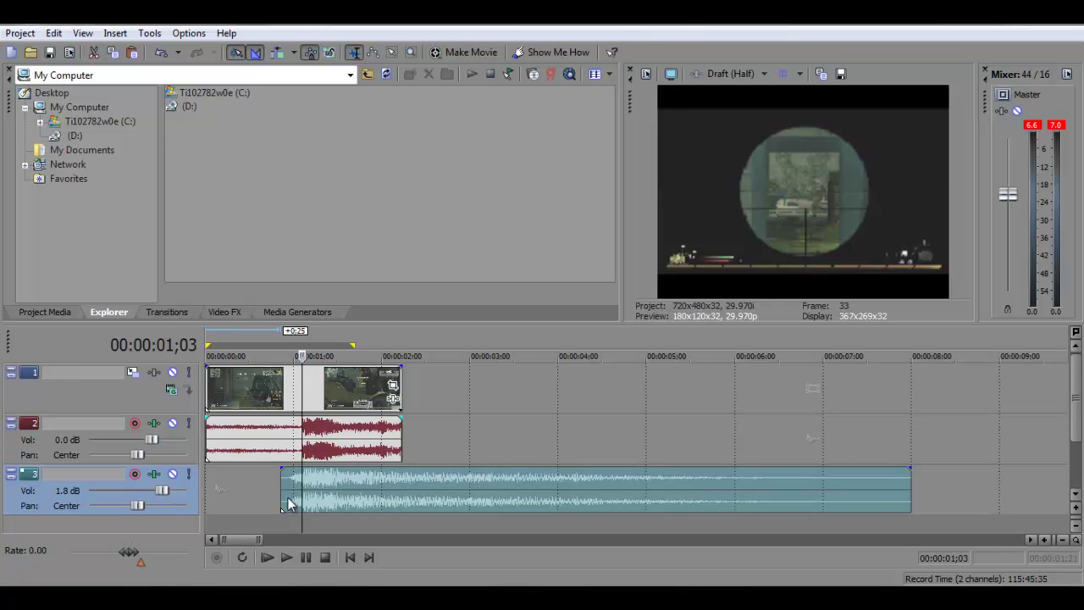
{"action": "left_click", "coordinate": [282, 500]}
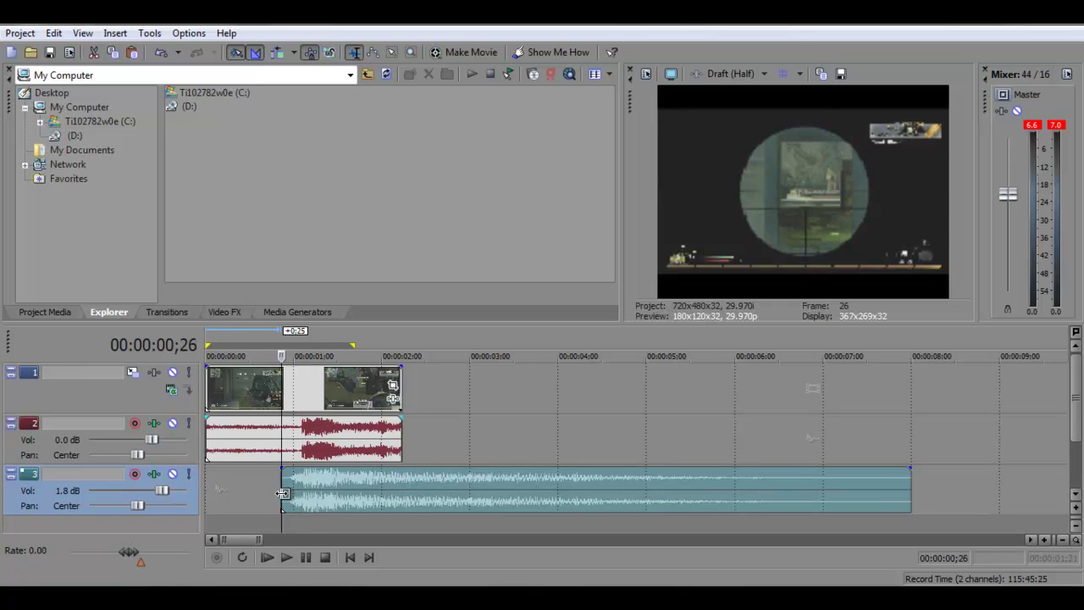
{"action": "left_click", "coordinate": [282, 557]}
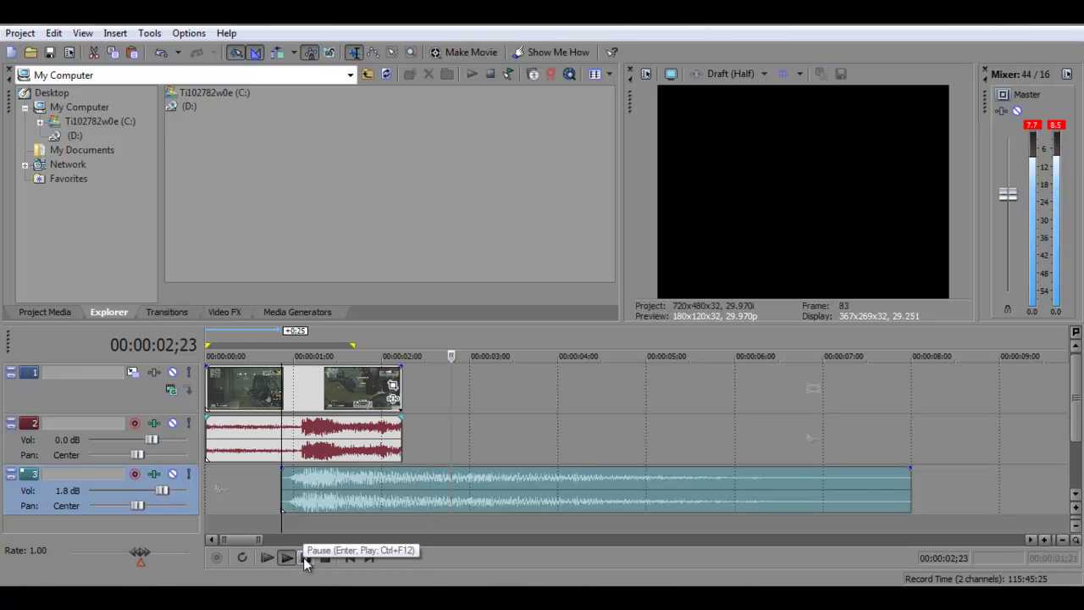
{"action": "left_click", "coordinate": [305, 558]}
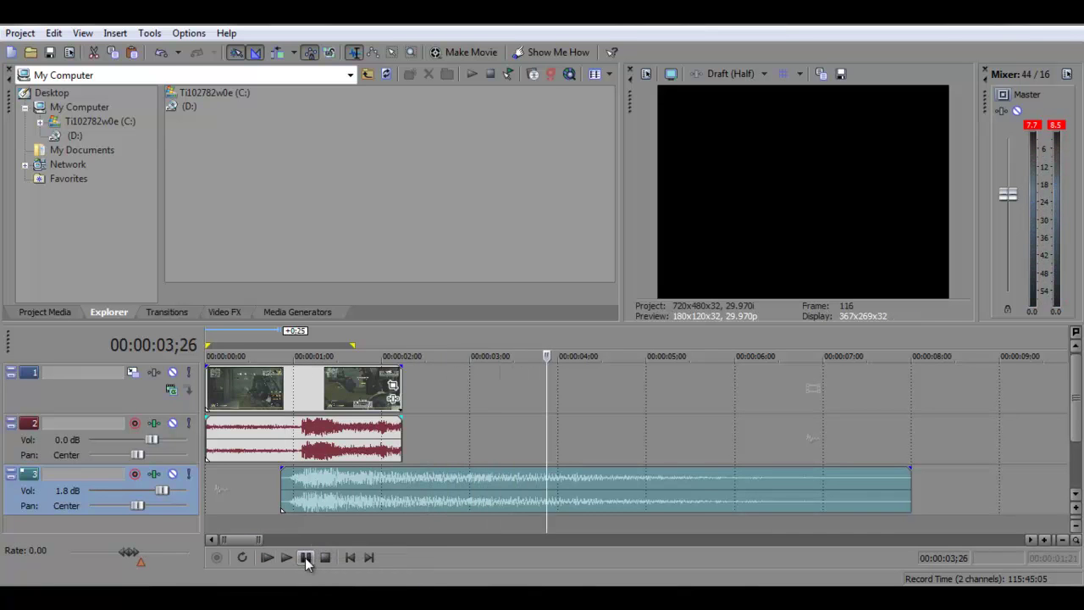
Raise track 2's gameplay audio volume to 2.2 dB.
{"action": "left_click", "coordinate": [294, 436]}
{"action": "left_click_drag", "start_coordinate": [151, 440], "coordinate": [165, 440]}
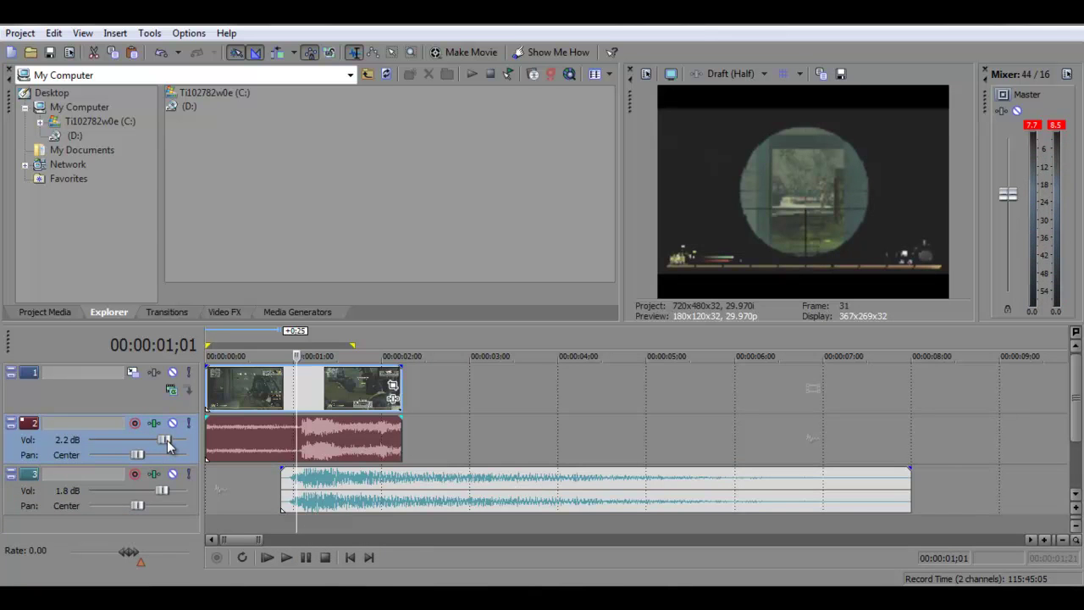
{"action": "left_click", "coordinate": [283, 556]}
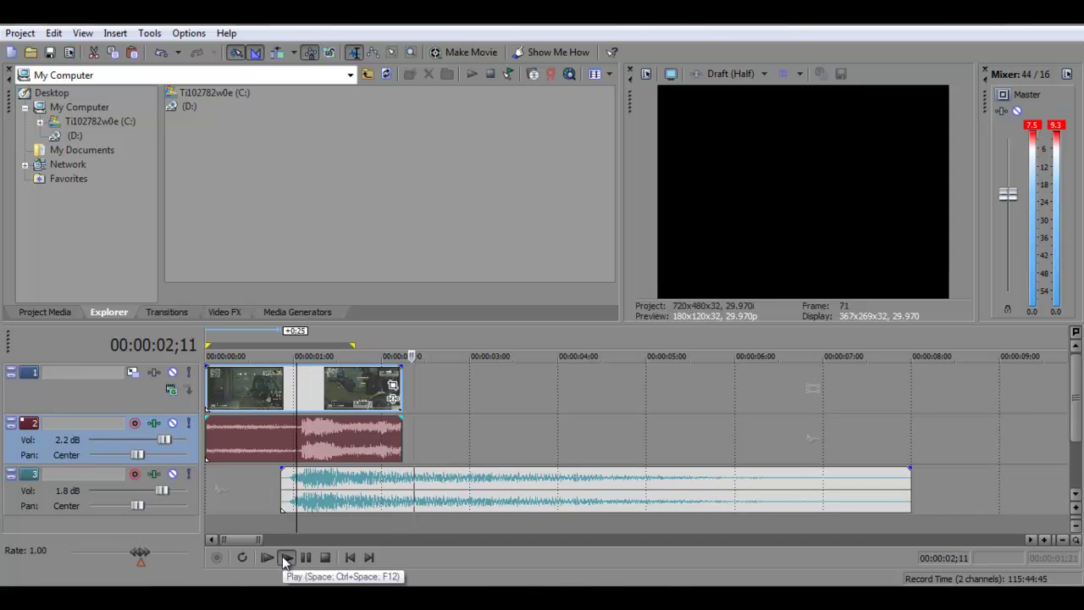
{"action": "left_click", "coordinate": [306, 558]}
Nudge the explosion clip later, then earlier, until it starts just before 1 second, synced to the gunshot.
{"action": "left_click_drag", "start_coordinate": [319, 506], "coordinate": [329, 506]}
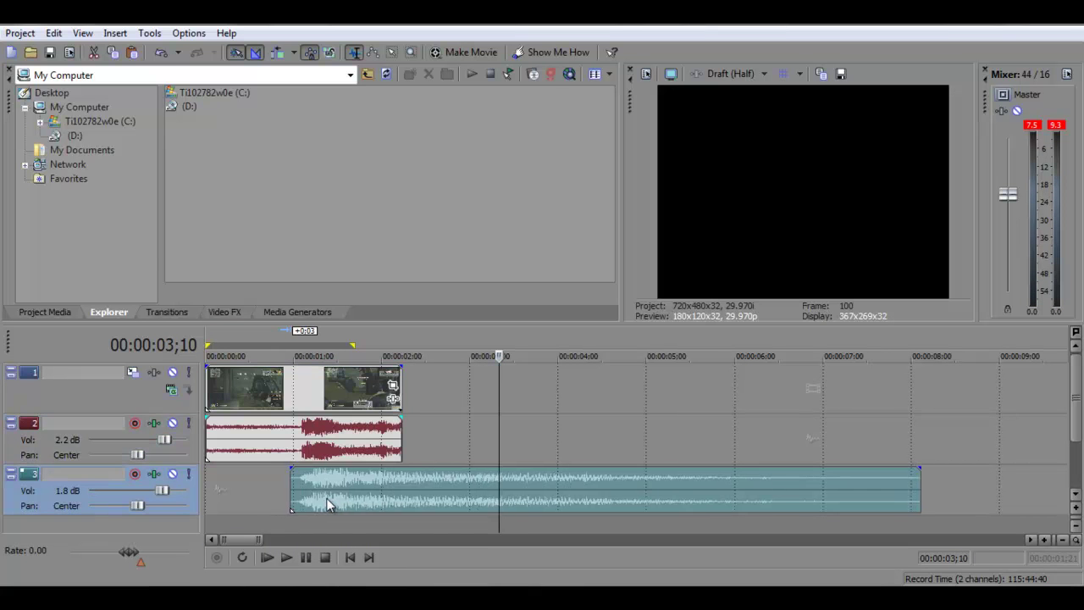
{"action": "left_click", "coordinate": [296, 491]}
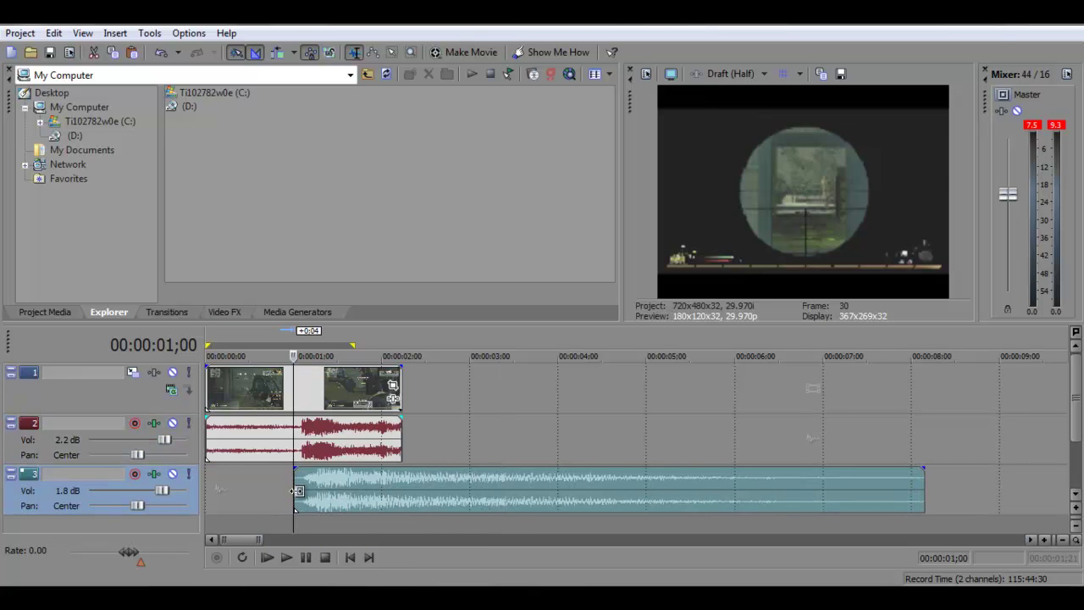
{"action": "left_click", "coordinate": [286, 557]}
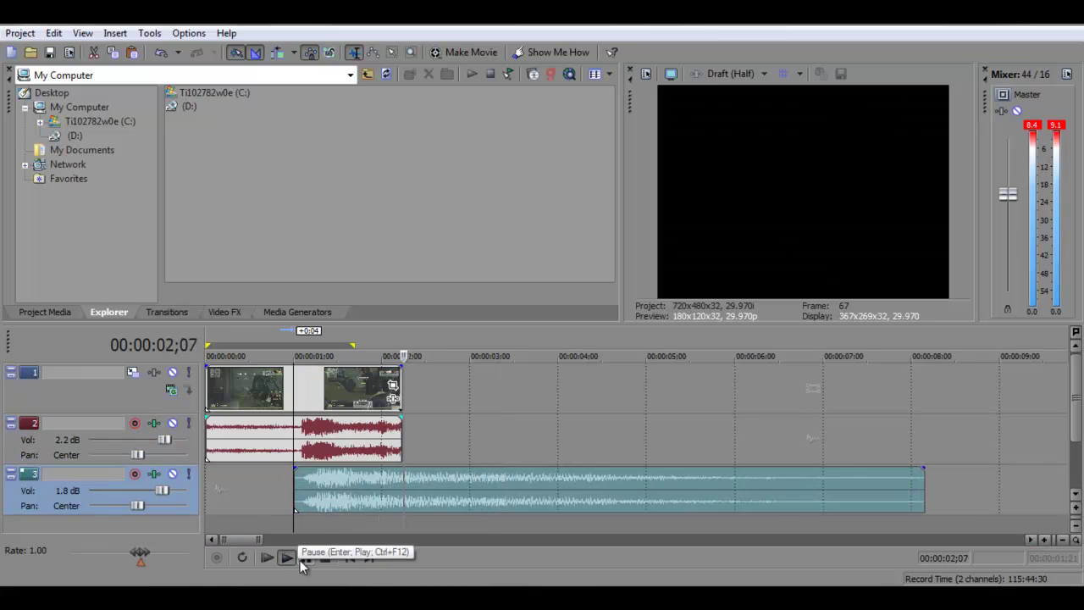
{"action": "left_click", "coordinate": [306, 558]}
{"action": "left_click_drag", "start_coordinate": [310, 500], "coordinate": [307, 503]}
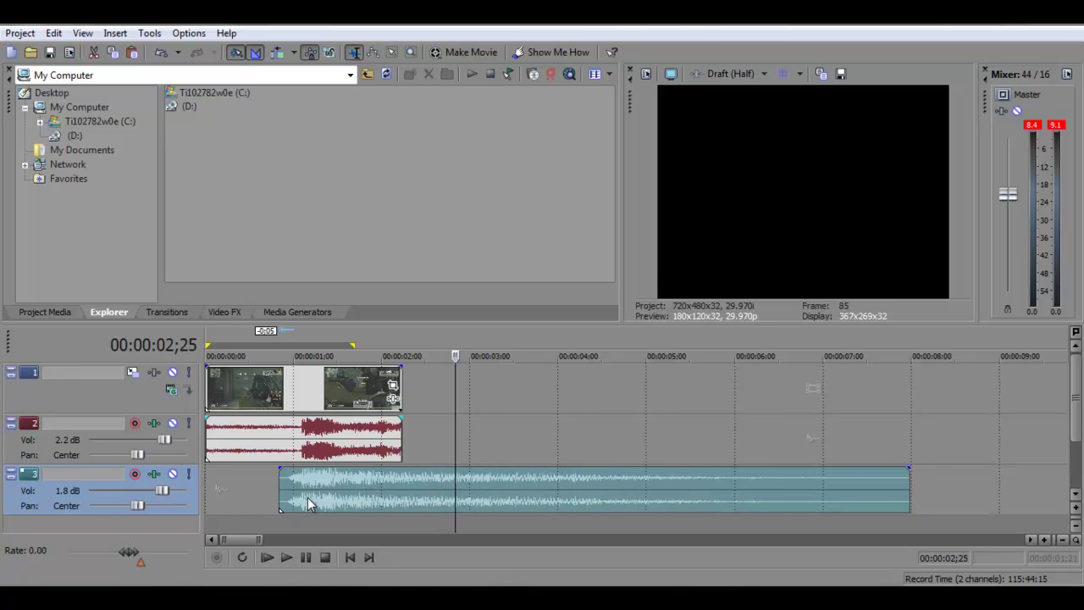
{"action": "left_click", "coordinate": [291, 491]}
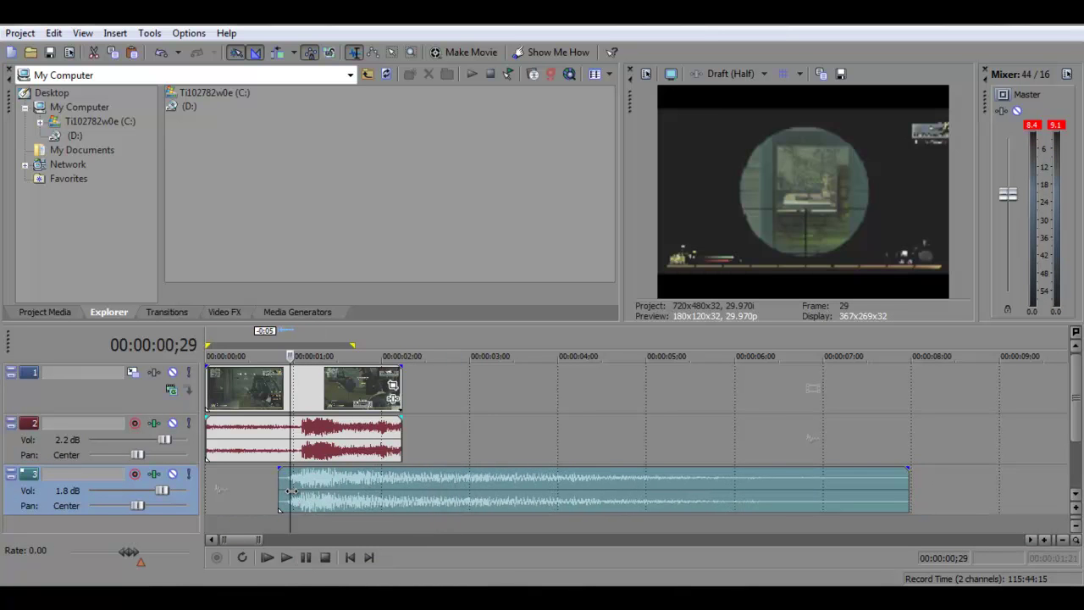
{"action": "left_click", "coordinate": [285, 558]}
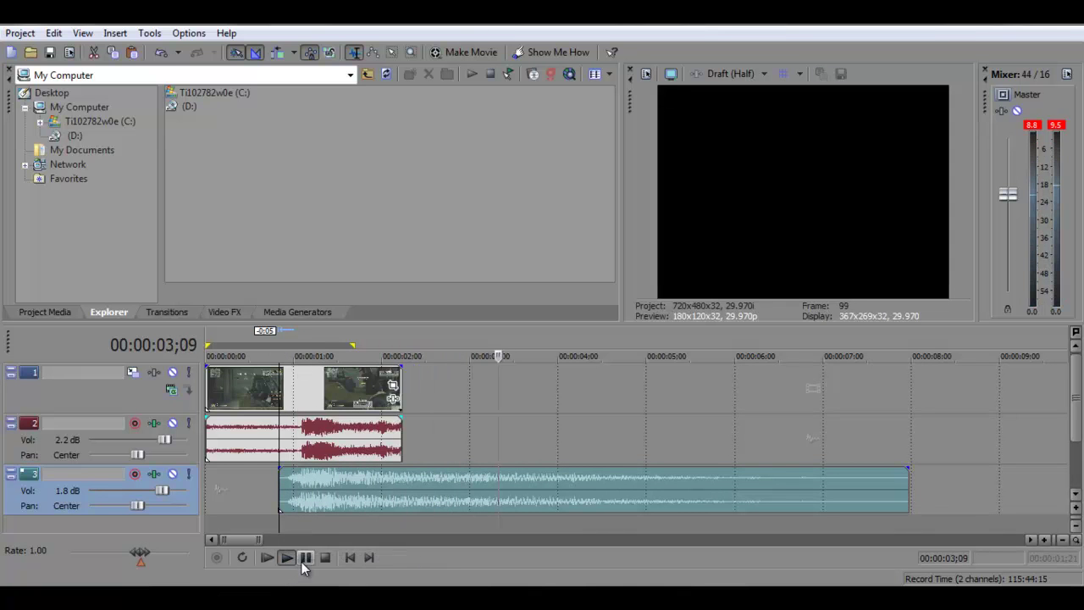
{"action": "left_click", "coordinate": [306, 559]}
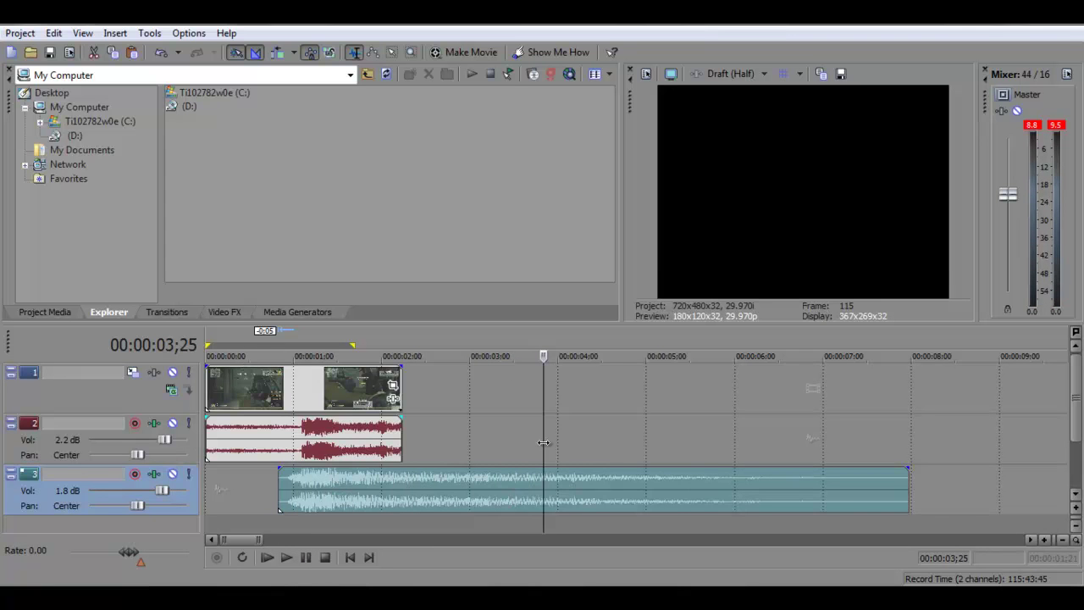
{"action": "left_click_drag", "start_coordinate": [543, 442], "coordinate": [207, 442]}
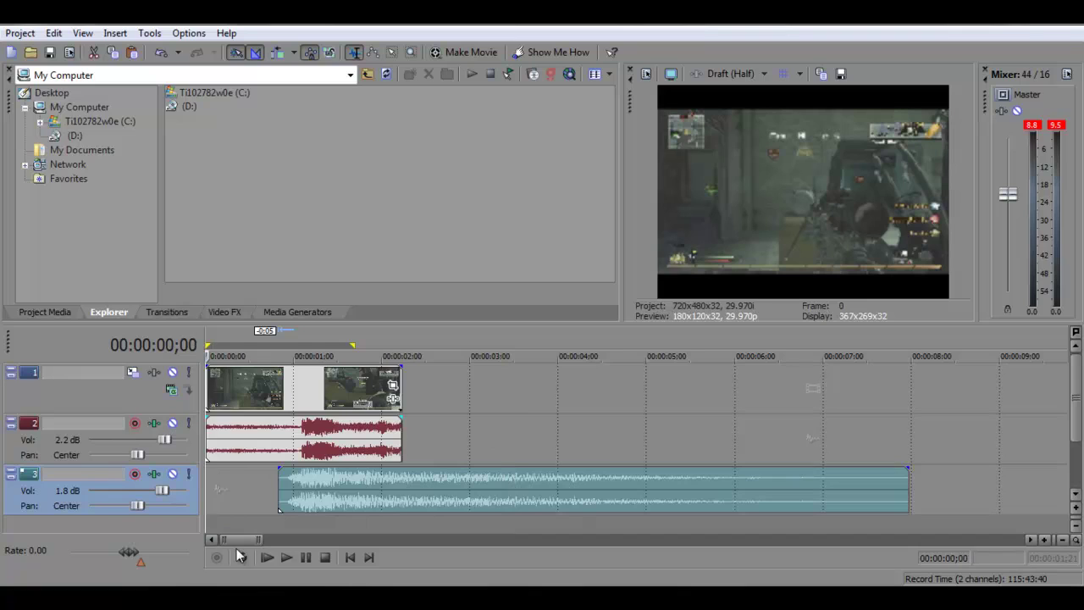